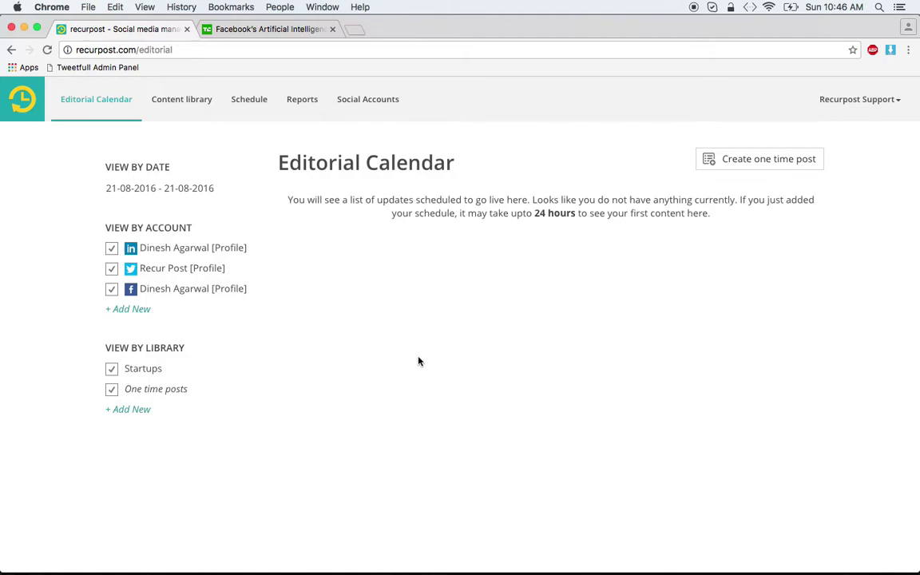
# Step: Check the social accounts and content library pages, and start a new content schedule
pyautogui.click(369, 116)
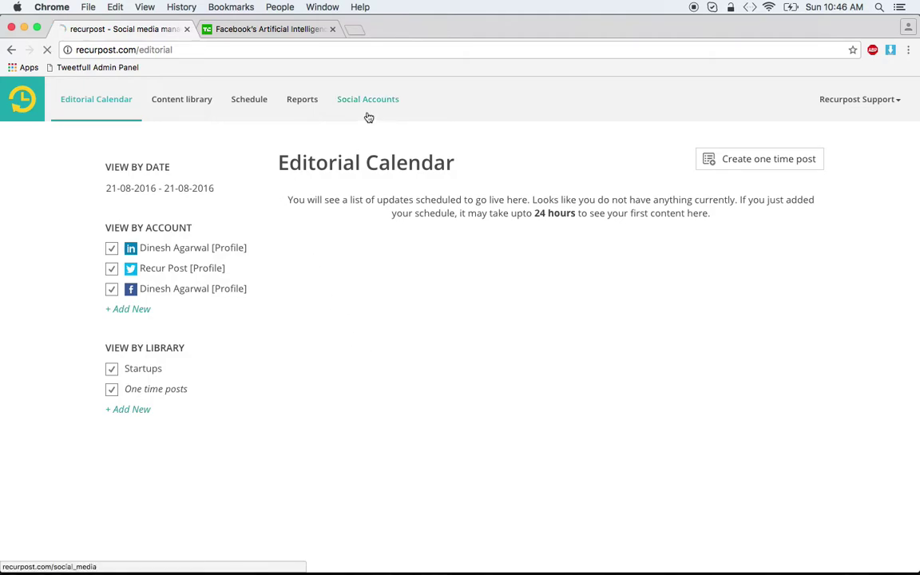
pyautogui.click(196, 103)
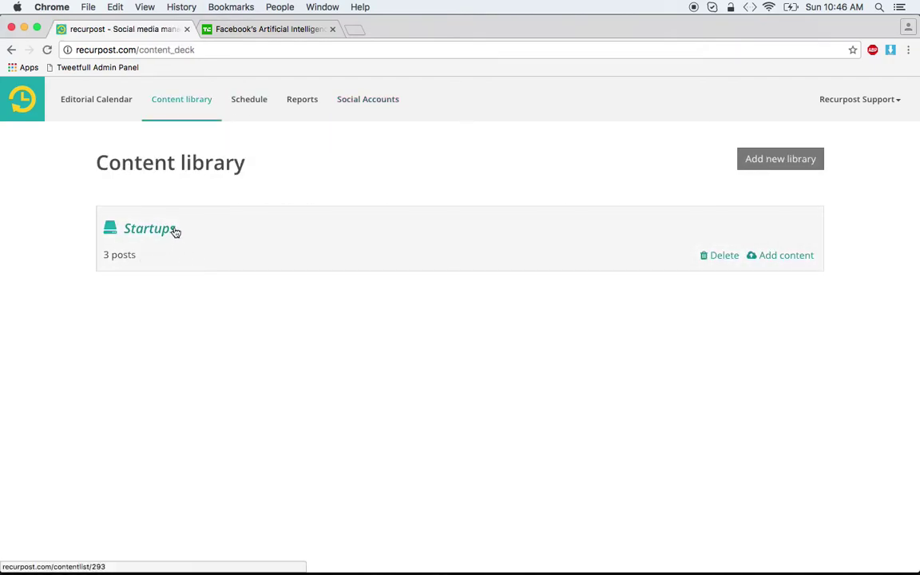
pyautogui.click(257, 106)
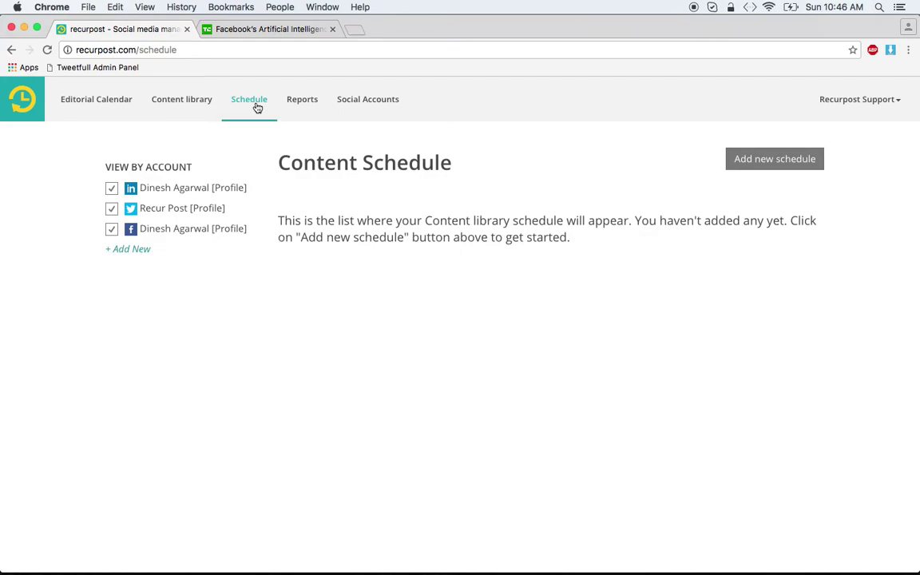
pyautogui.click(766, 160)
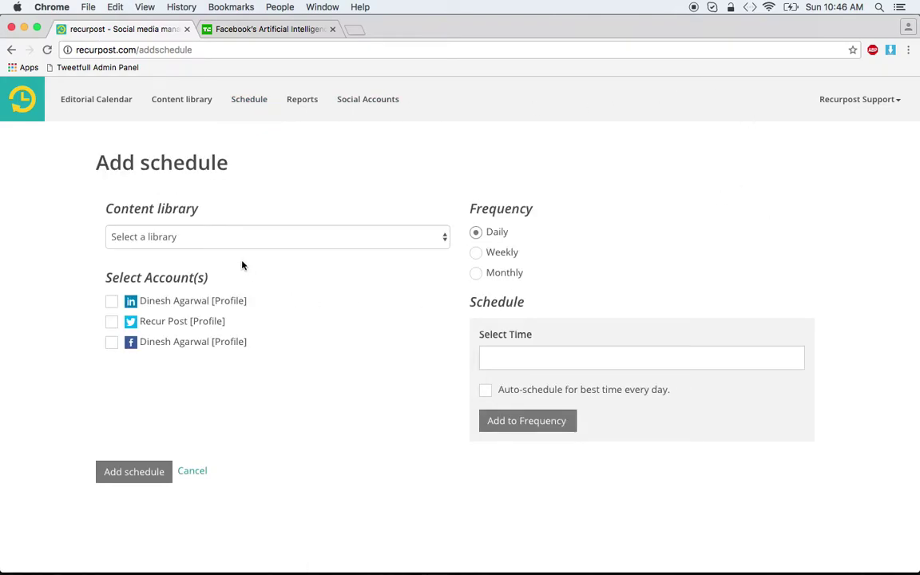
# Step: Choose the Startups content library for the schedule and select the Twitter and Facebook profiles as posting accounts
pyautogui.click(208, 234)
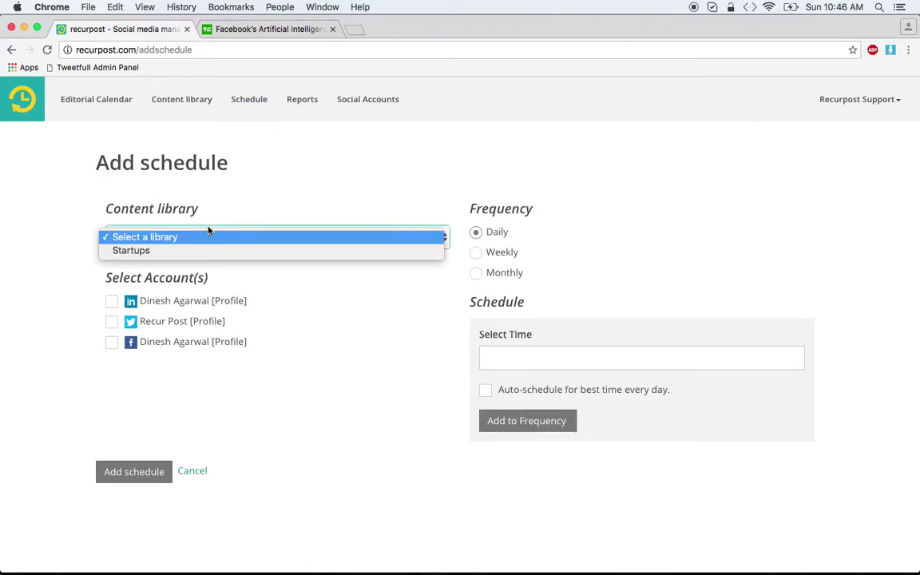
pyautogui.click(249, 257)
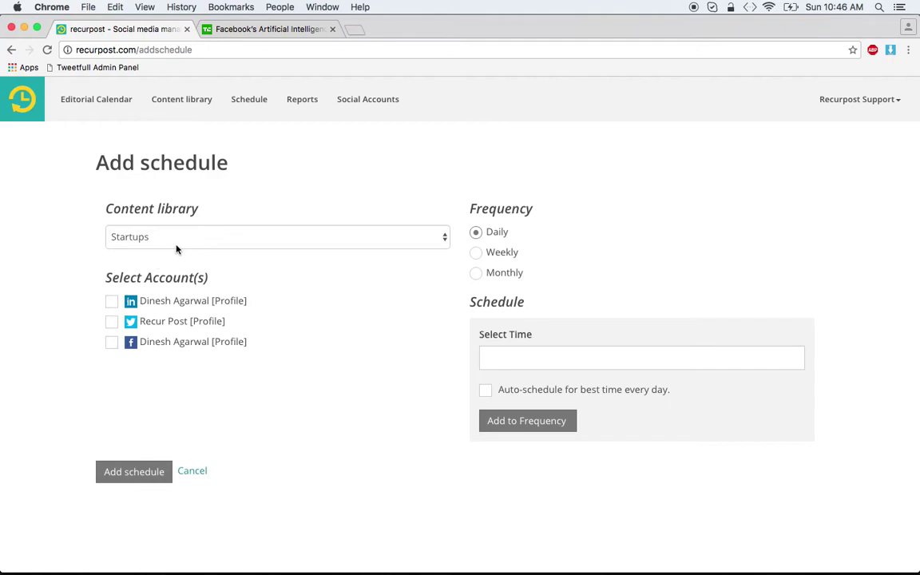
pyautogui.click(112, 323)
pyautogui.click(112, 343)
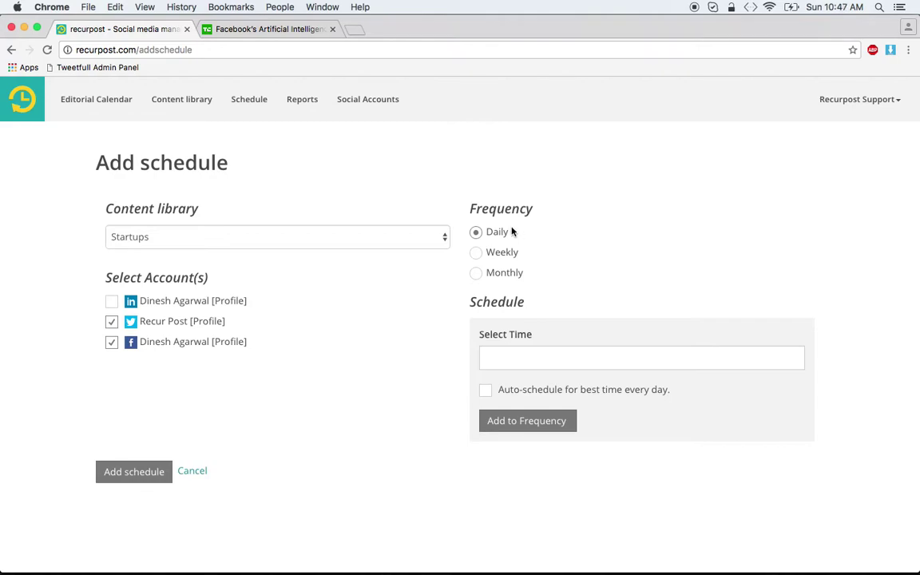
pyautogui.click(524, 357)
pyautogui.scroll(5, 503, 454)
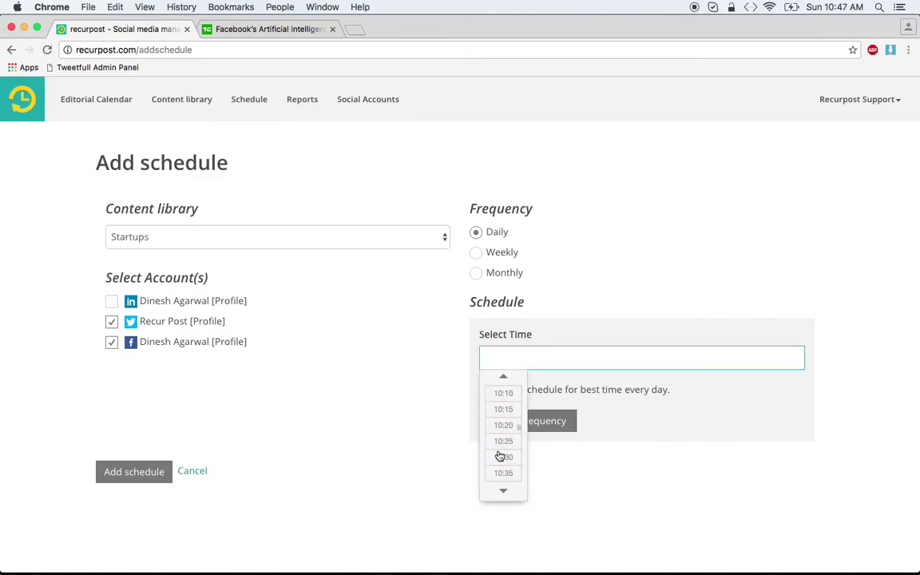
pyautogui.click(439, 395)
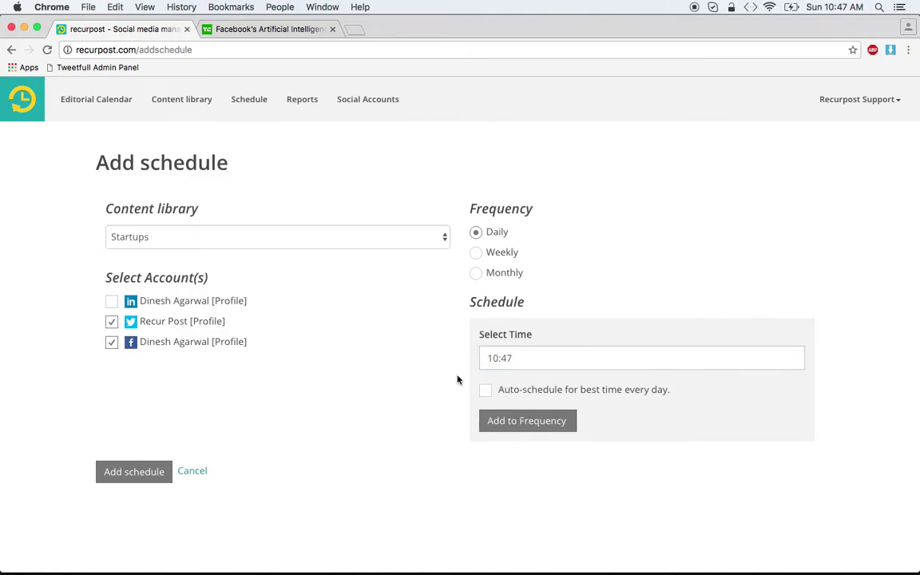
# Step: Set the posting frequency to Weekly and add a Monday slot auto-scheduled for the best time
pyautogui.click(477, 254)
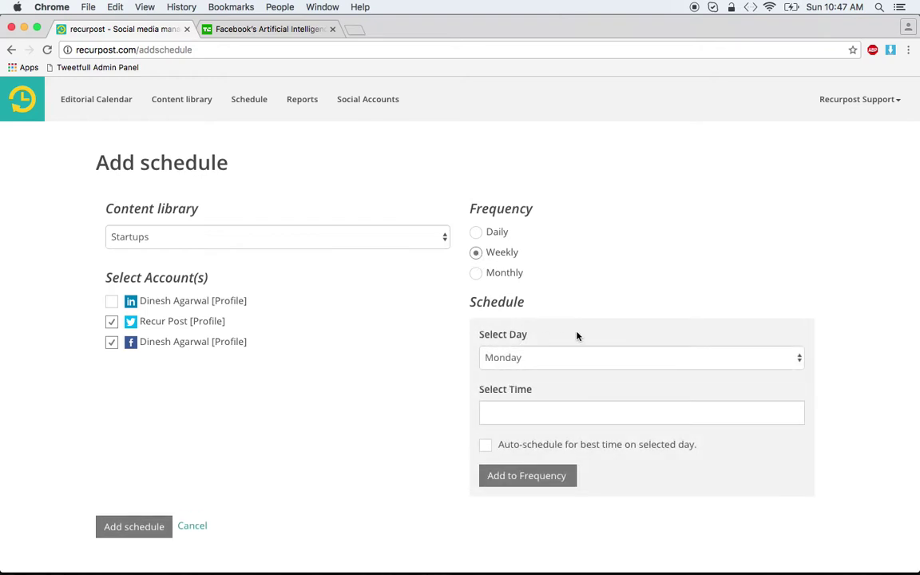
pyautogui.scroll(-1, 591, 325)
pyautogui.click(519, 352)
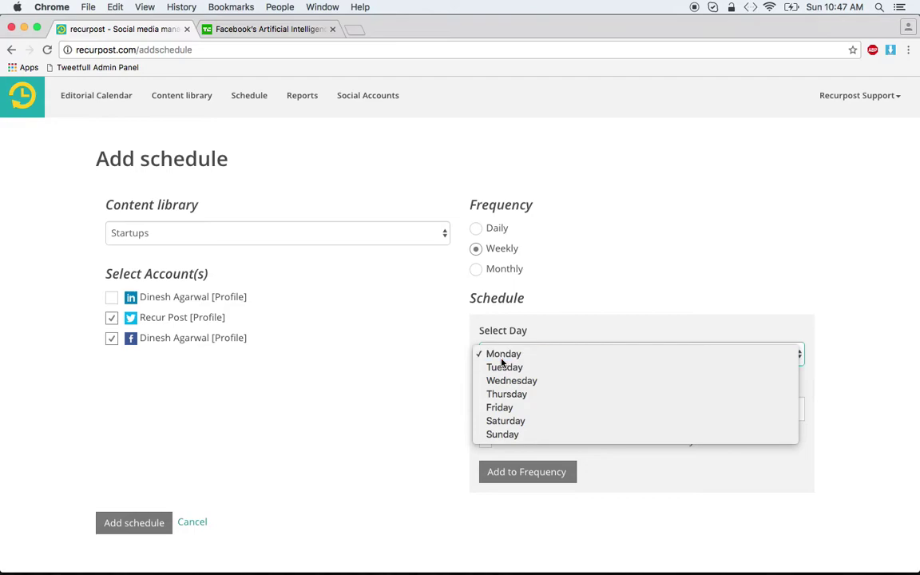
pyautogui.click(508, 356)
pyautogui.click(488, 444)
pyautogui.click(505, 472)
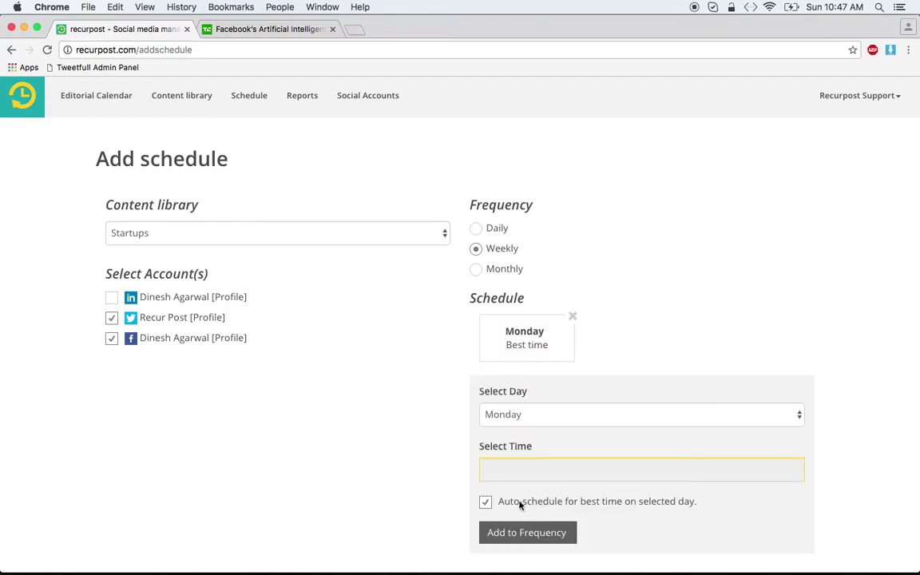
# Step: Add Thursday and Saturday slots to the weekly frequency, both auto-scheduled for the best time
pyautogui.click(608, 507)
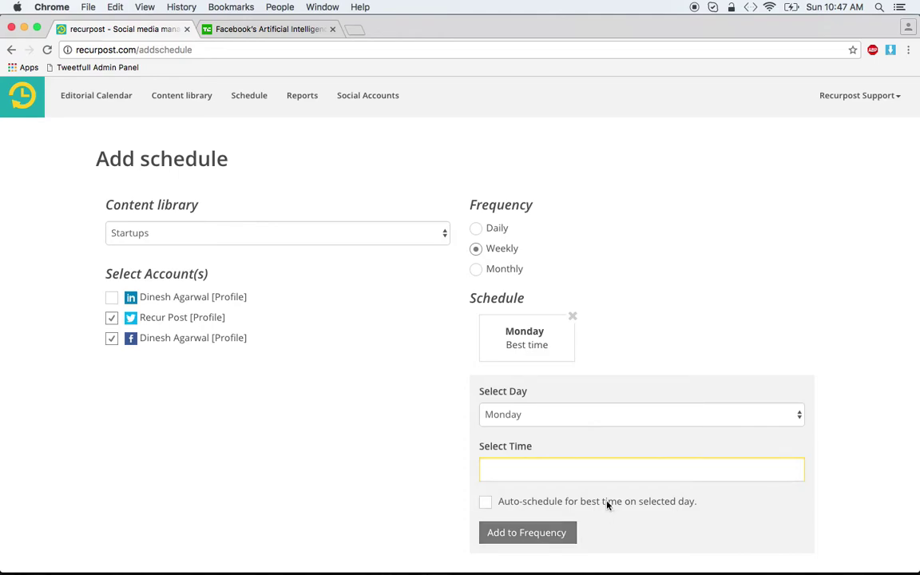
pyautogui.click(547, 421)
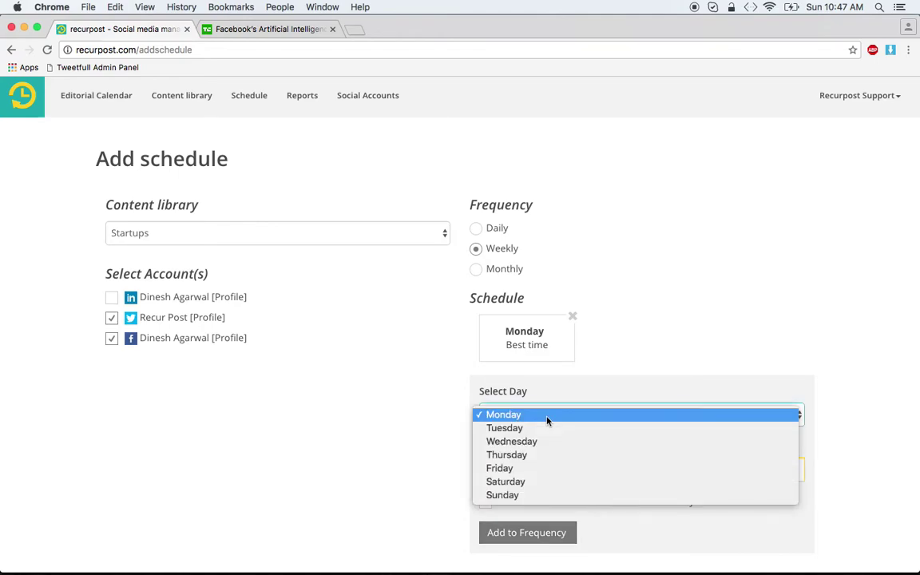
pyautogui.click(519, 455)
pyautogui.click(522, 502)
pyautogui.click(540, 532)
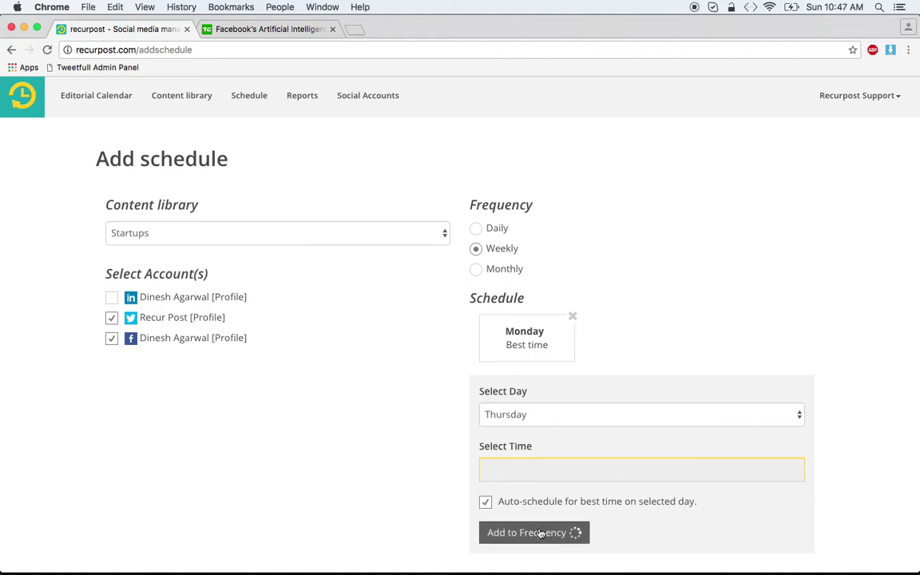
pyautogui.click(564, 413)
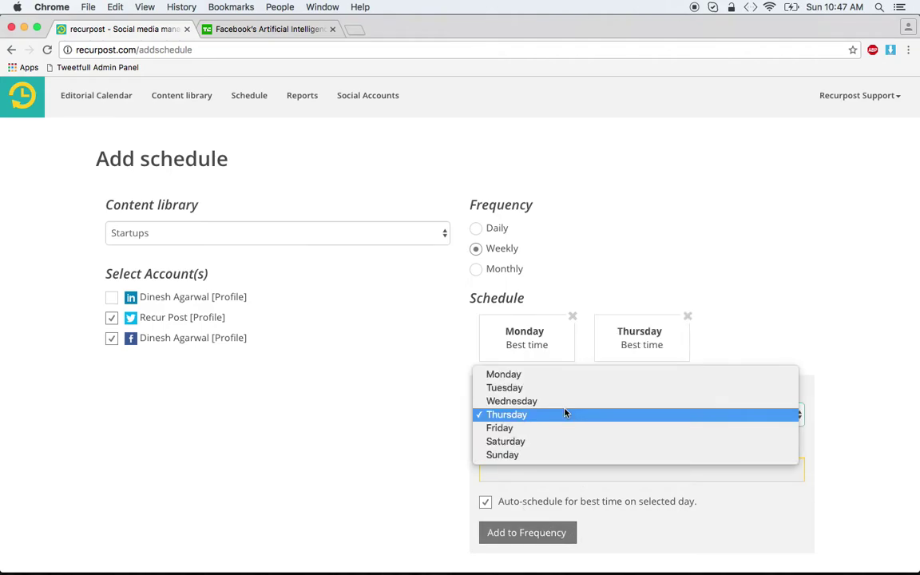
pyautogui.click(519, 445)
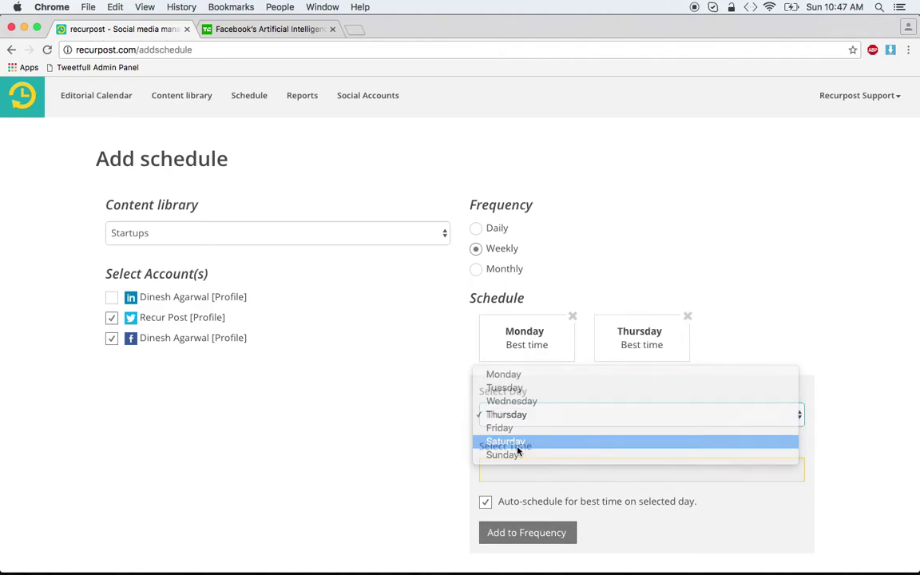
pyautogui.click(522, 533)
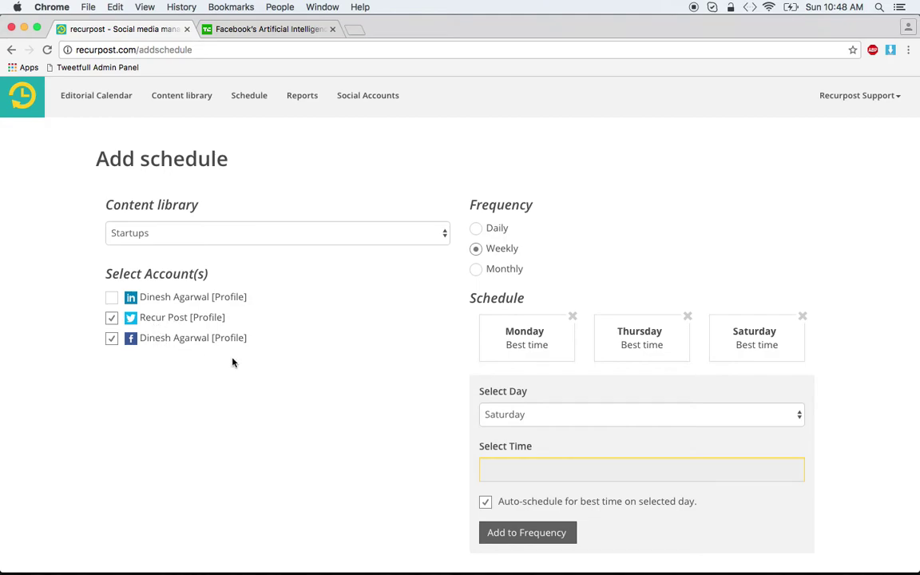
# Step: Save the schedule and show the entries listed under the Startups library
pyautogui.scroll(-2, 233, 363)
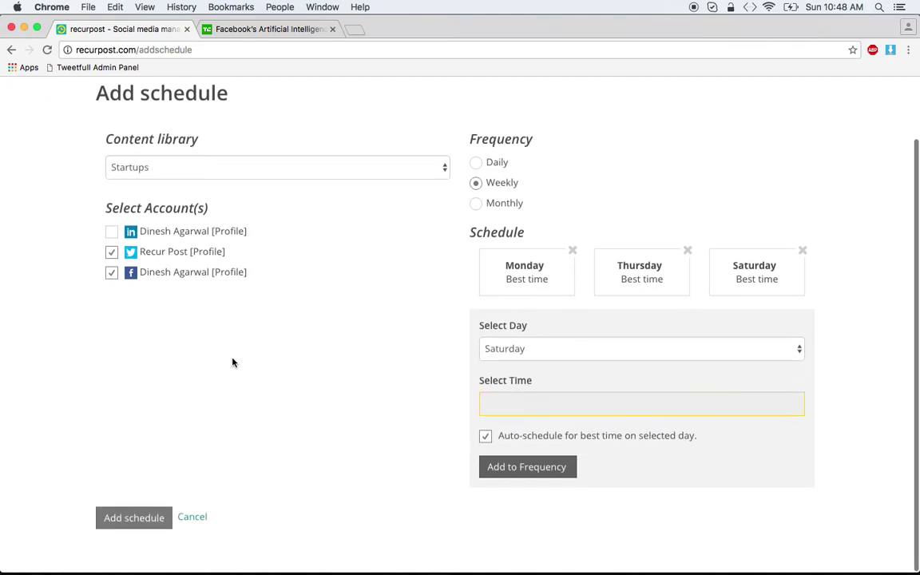
pyautogui.click(119, 530)
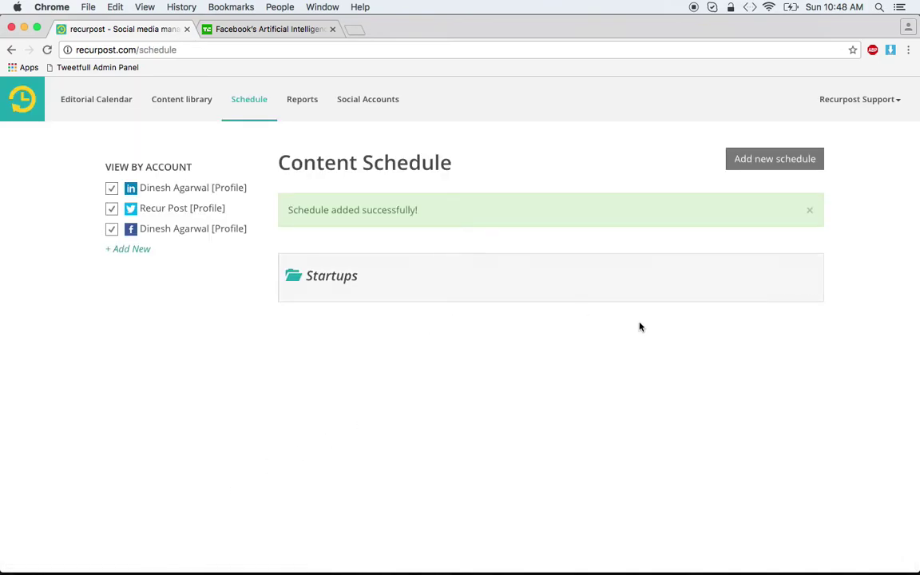
pyautogui.click(723, 286)
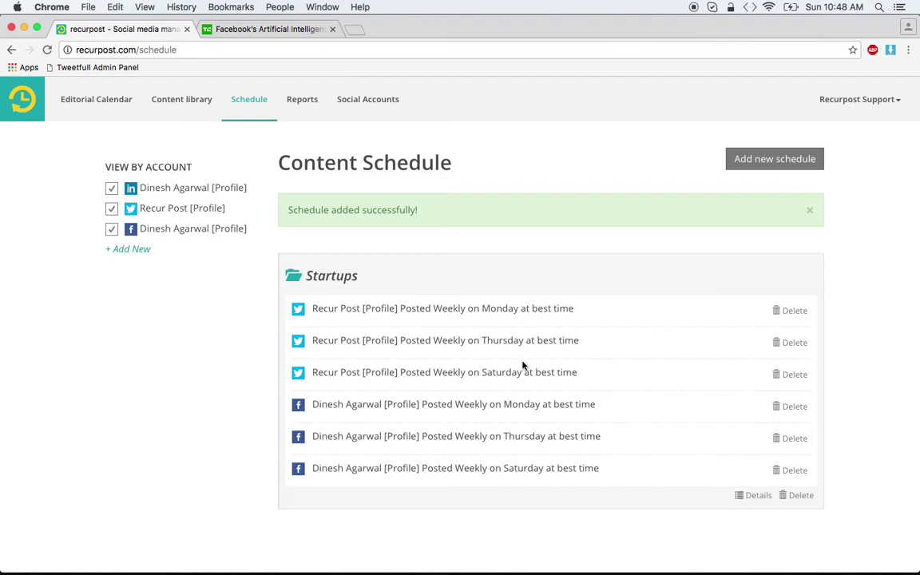
# Step: Start another schedule for the Startups library with the Twitter and Facebook profiles selected
pyautogui.click(772, 170)
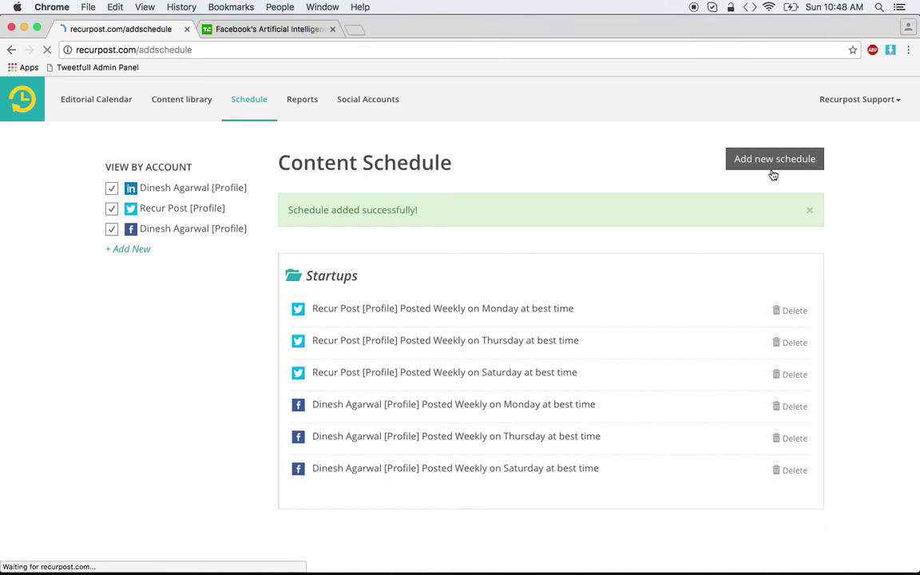
pyautogui.click(329, 238)
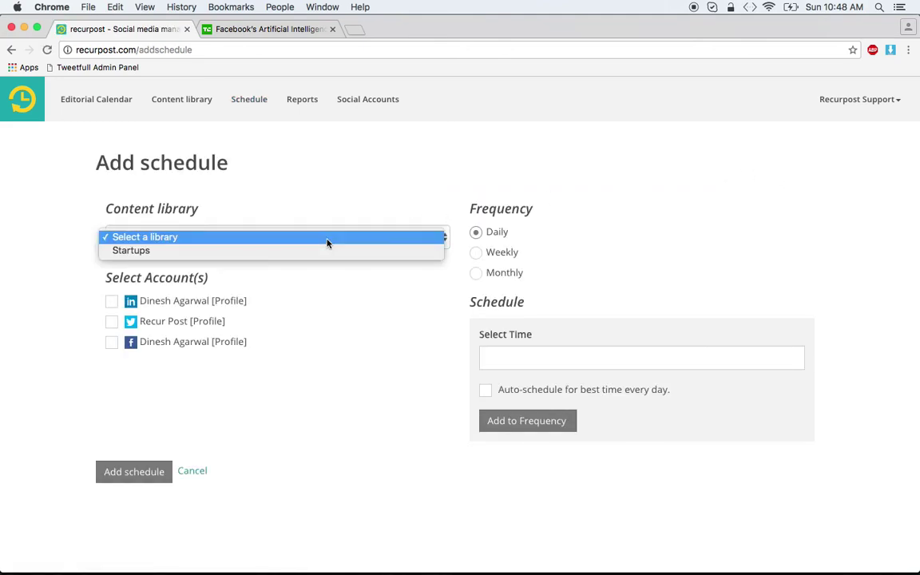
pyautogui.click(289, 253)
pyautogui.click(113, 322)
pyautogui.click(112, 342)
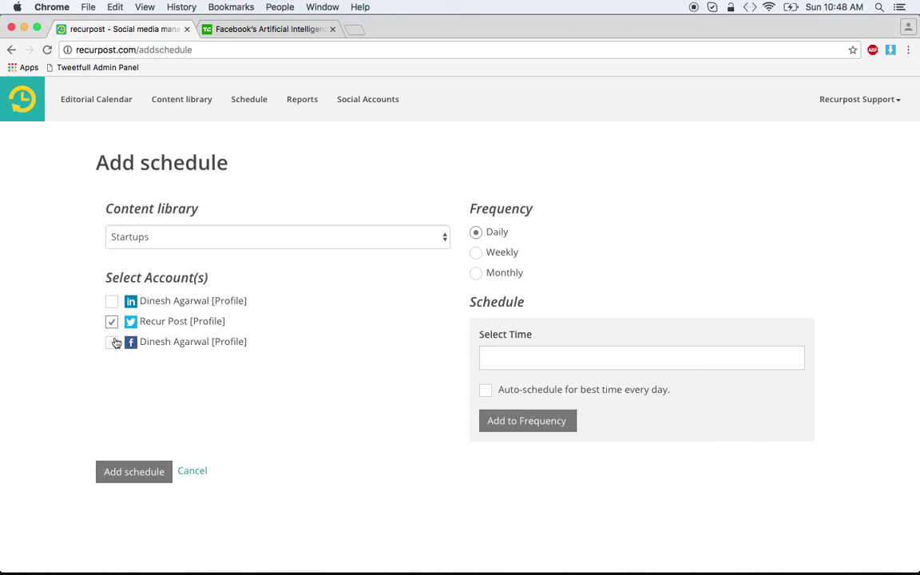
# Step: Set the frequency to Weekly and add a Friday slot auto-scheduled for the best time
pyautogui.click(477, 253)
pyautogui.click(528, 357)
pyautogui.click(524, 414)
pyautogui.click(488, 445)
pyautogui.click(519, 476)
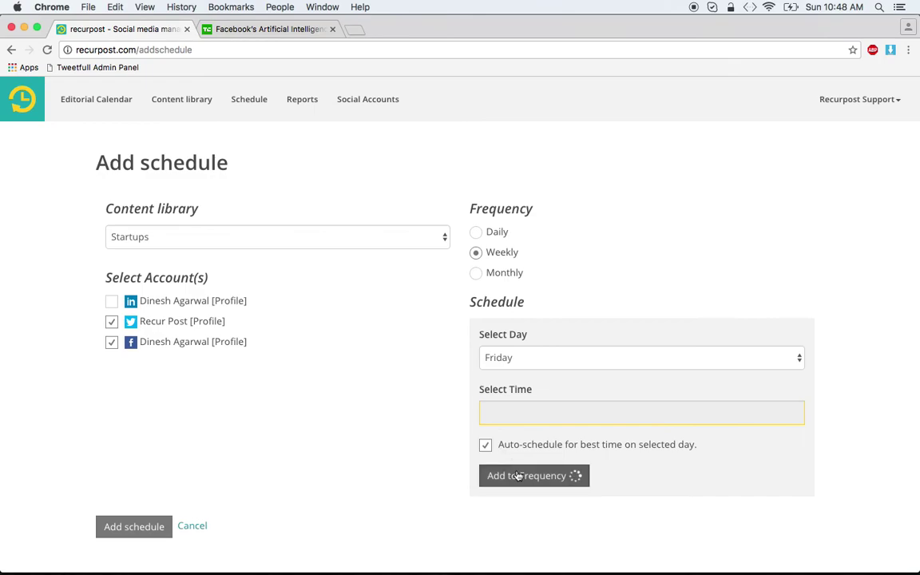
# Step: Add a Tuesday slot at 09:00 to the weekly frequency with auto-scheduling for the best time turned off
pyautogui.scroll(-2, 417, 339)
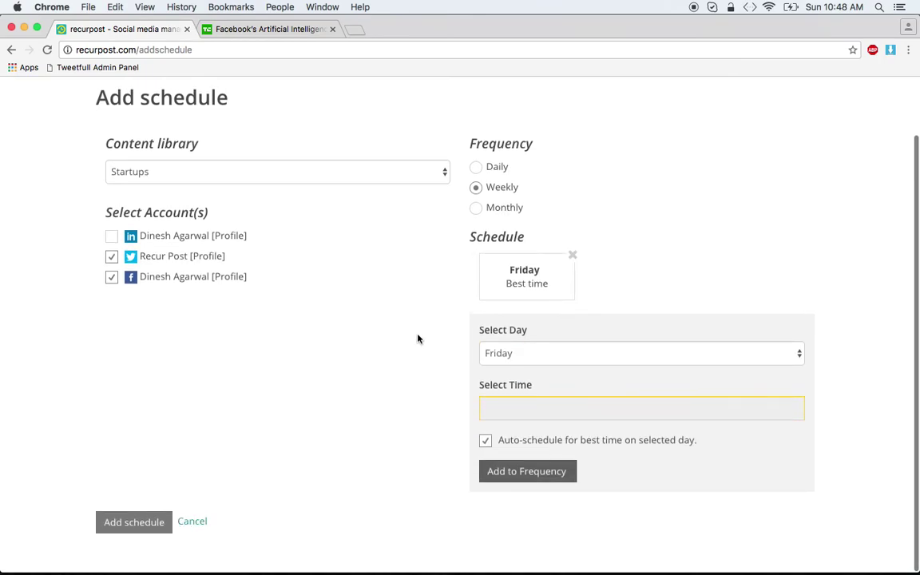
pyautogui.click(487, 353)
pyautogui.click(505, 317)
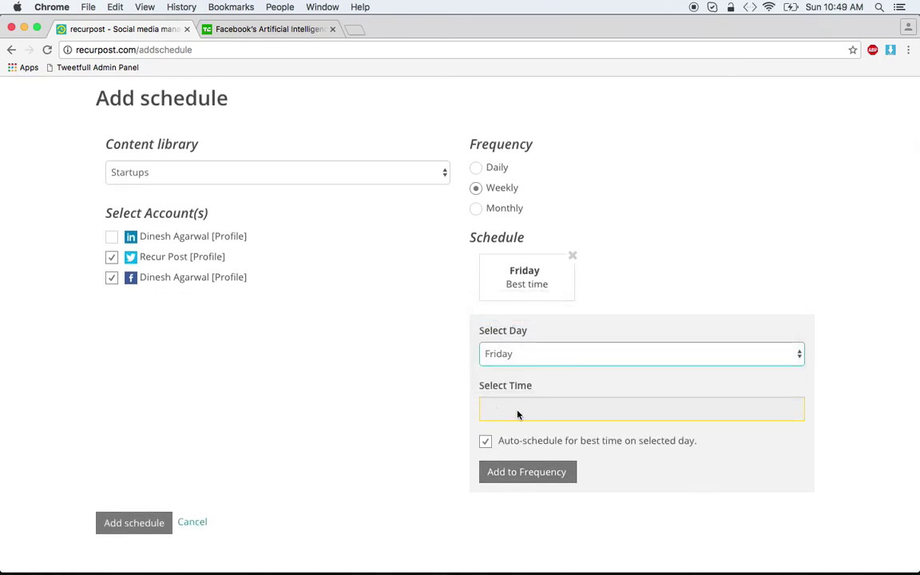
pyautogui.click(485, 440)
pyautogui.click(520, 415)
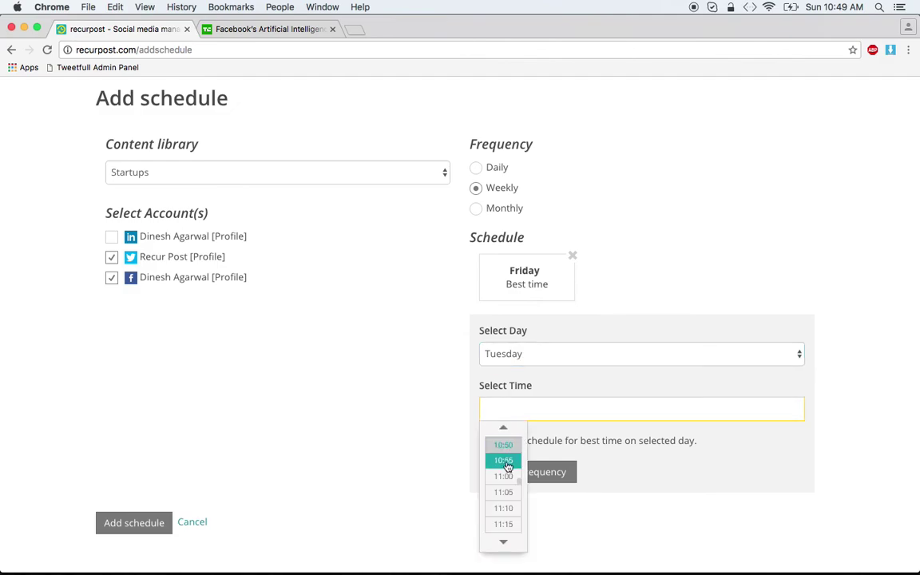
pyautogui.scroll(5, 505, 480)
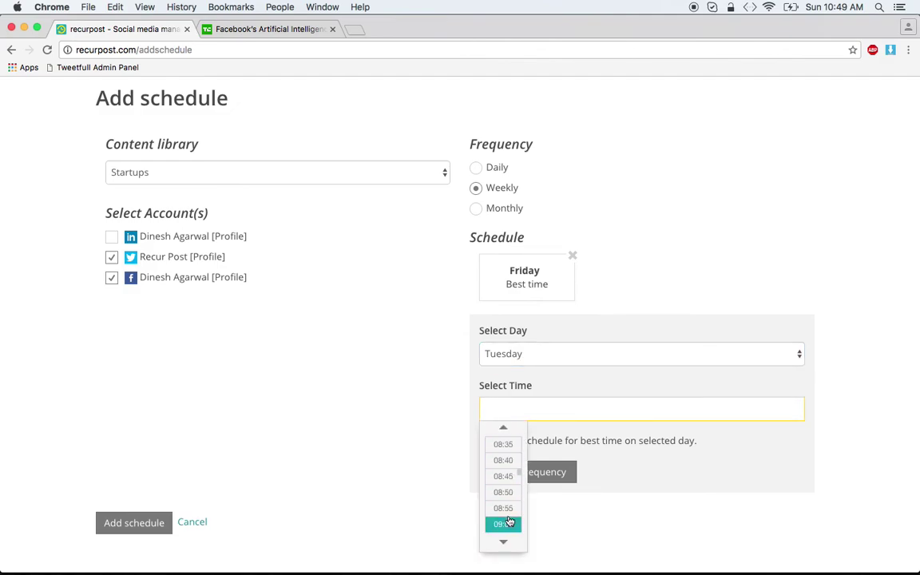
pyautogui.click(503, 524)
pyautogui.click(553, 476)
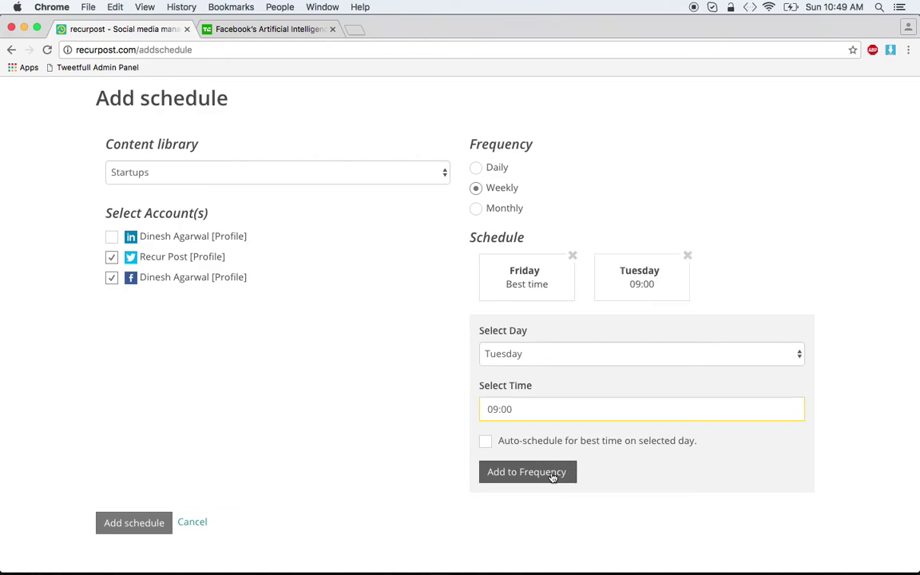
# Step: Save the second schedule and review the full list of entries under the Startups library
pyautogui.click(110, 525)
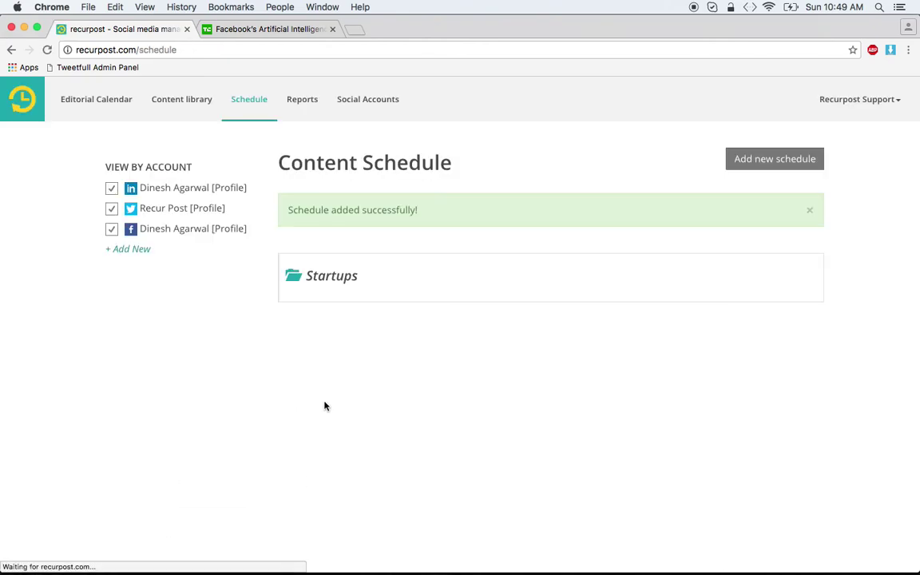
pyautogui.click(740, 290)
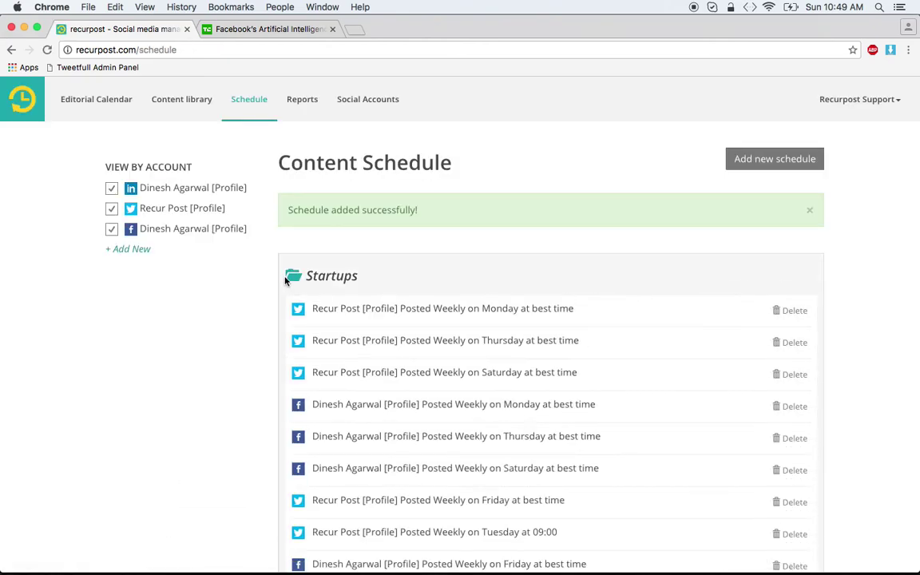
pyautogui.scroll(-3, 198, 402)
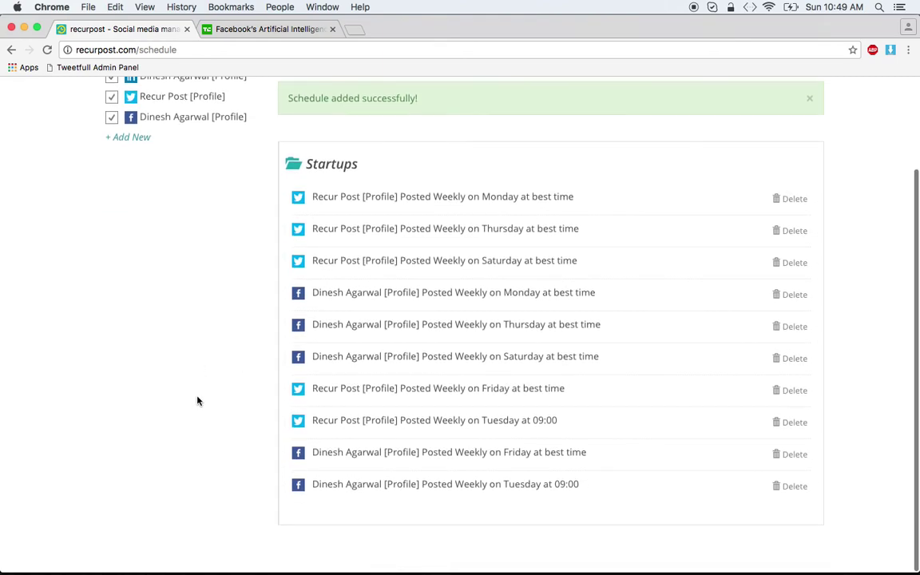